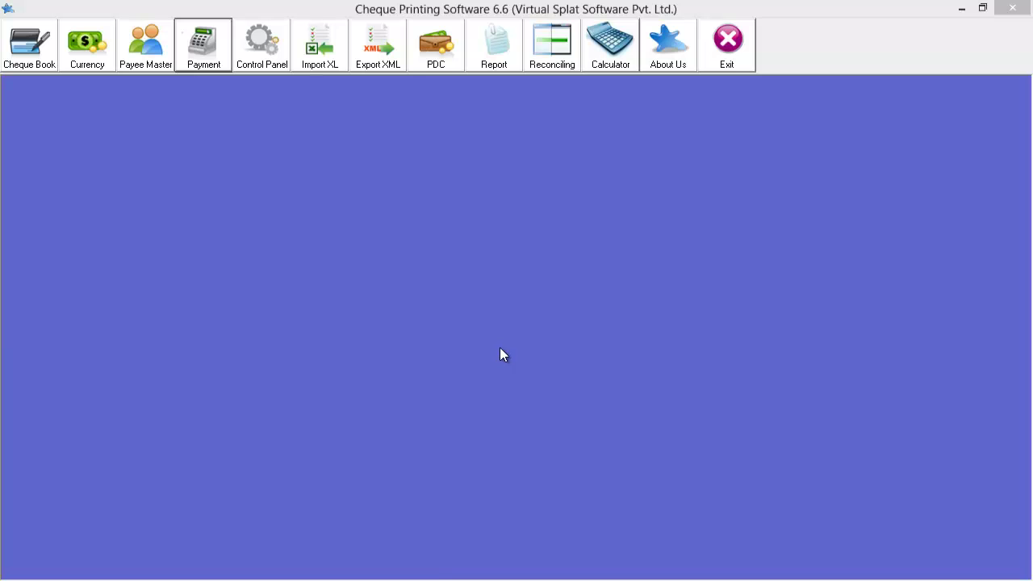
Open the Payment window, showing the empty payment list for 11/1/2013 to 11/20/2013.
click(251, 215)
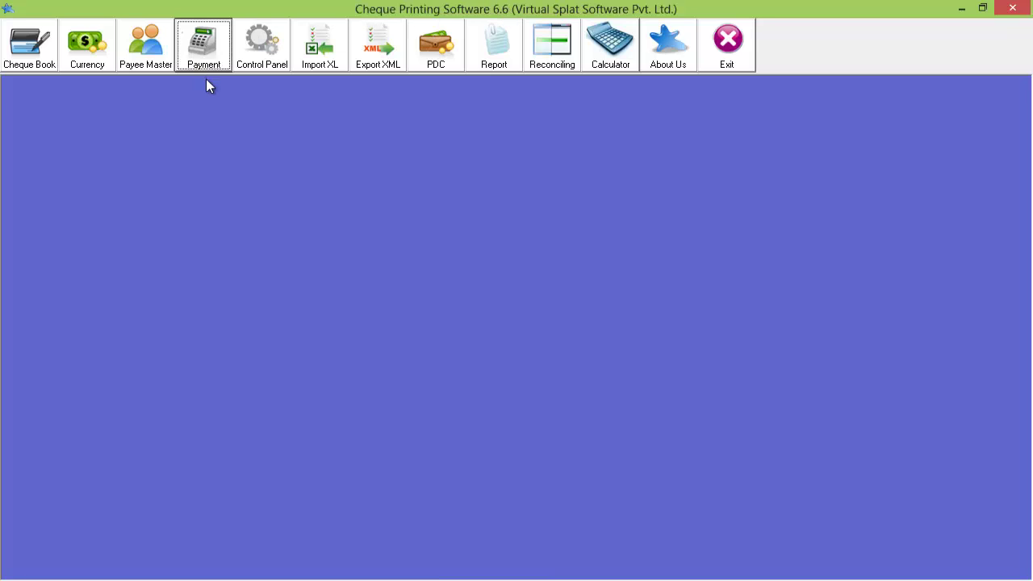
click(225, 39)
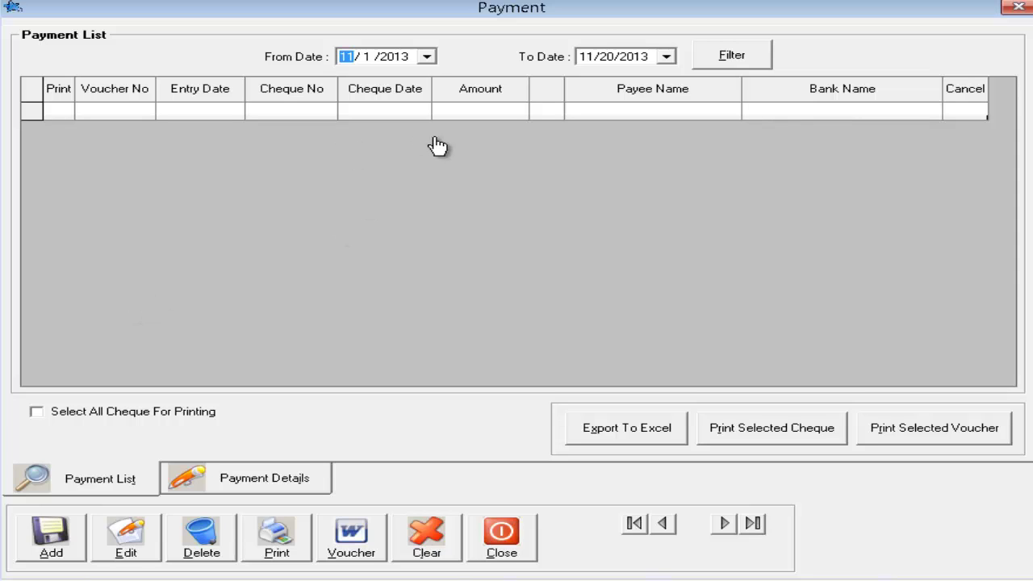
Filter payments from 9/1/2013 to 11/20/2013 and mark all four cheques for printing.
click(426, 57)
click(356, 79)
click(356, 79)
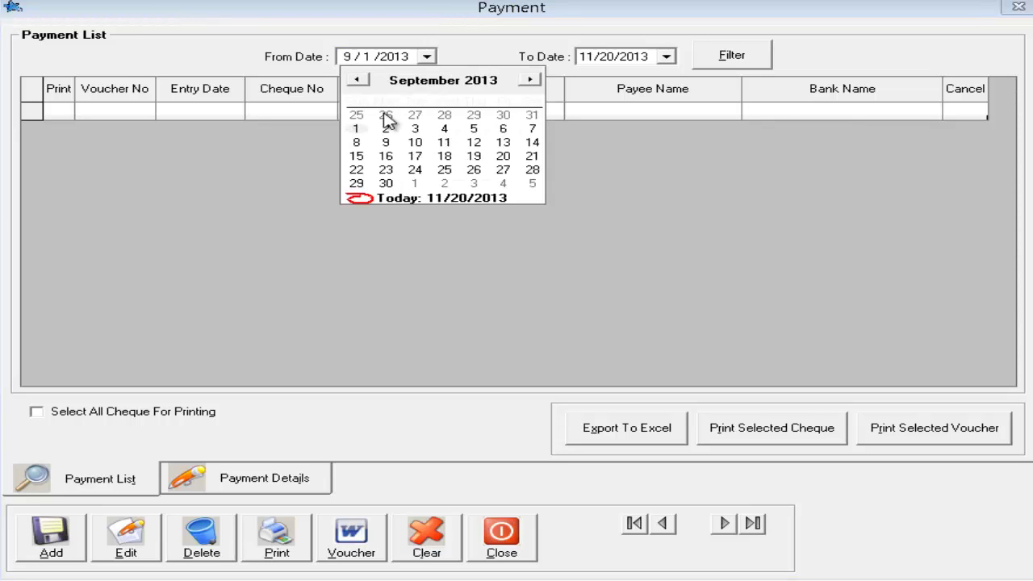
click(356, 129)
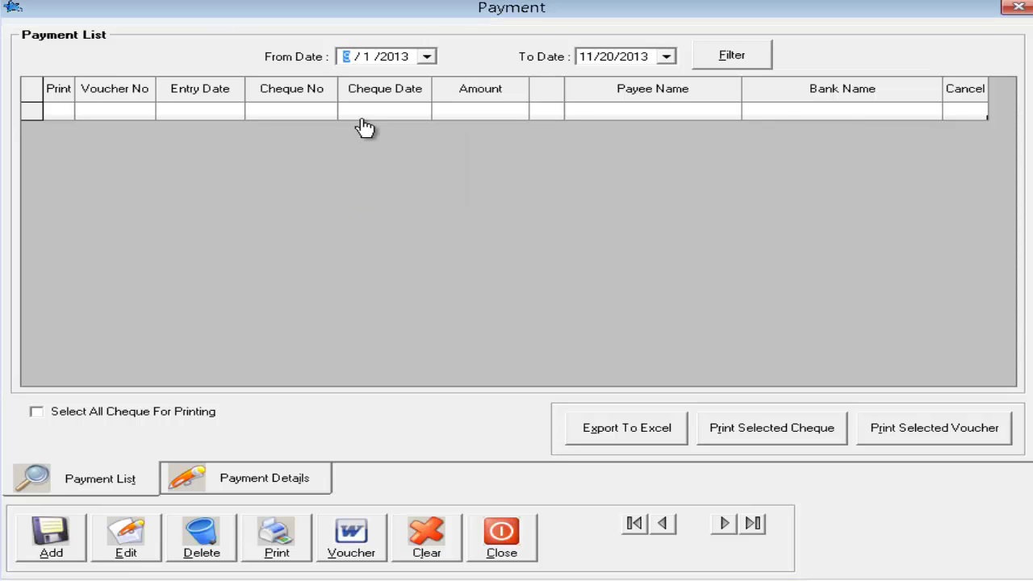
click(716, 64)
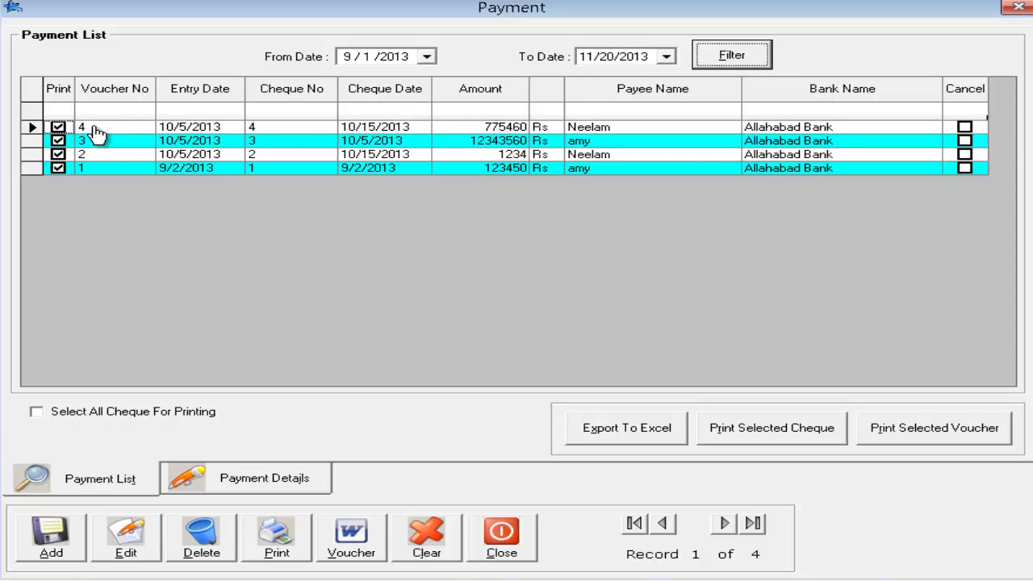
click(84, 414)
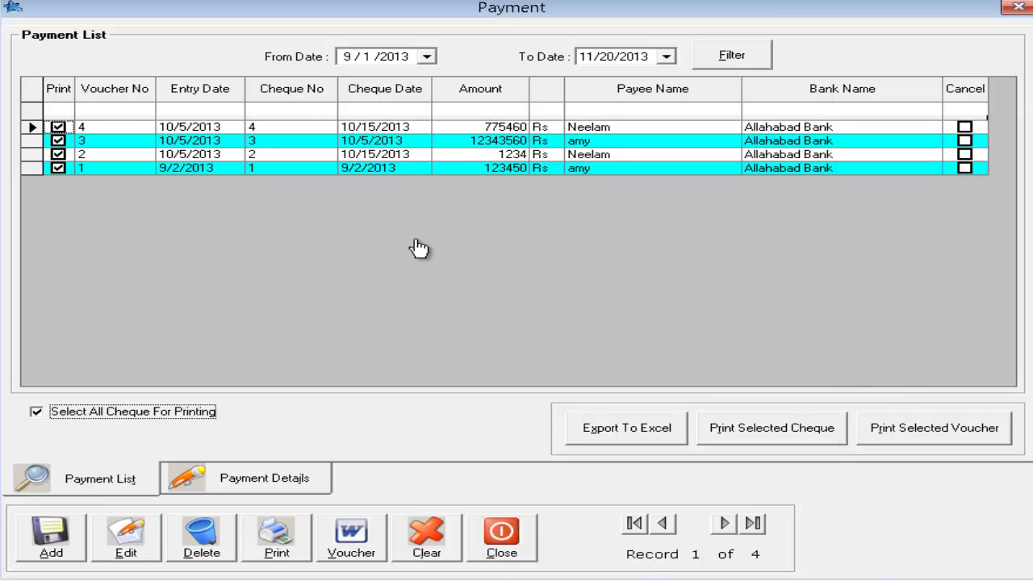
Select the voucher 3 row and start a new payment entry numbered 5.
click(216, 145)
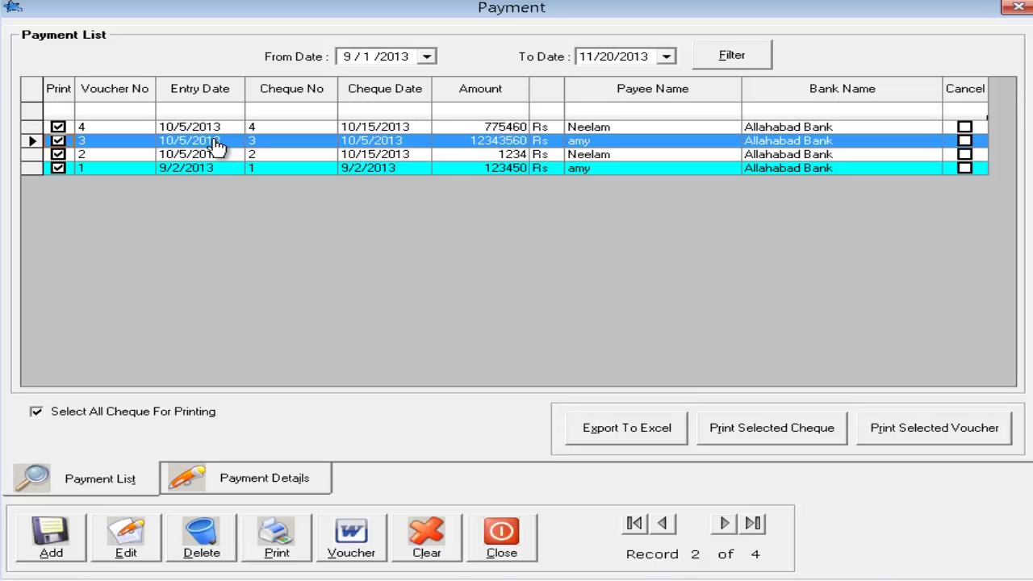
click(47, 539)
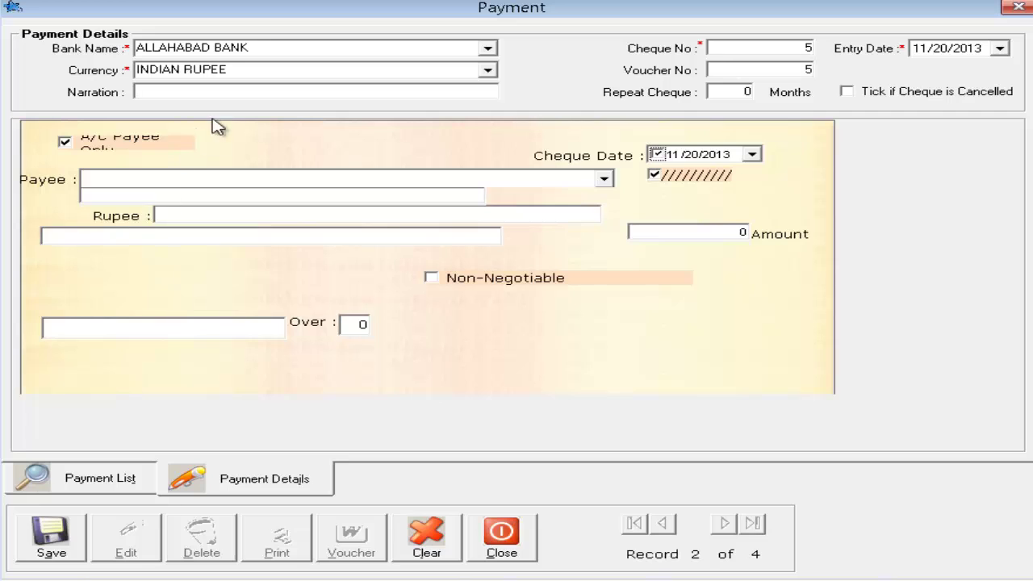
Choose AXIS BANK as the paying bank, keeping the currency INDIAN RUPEE.
click(484, 88)
click(490, 50)
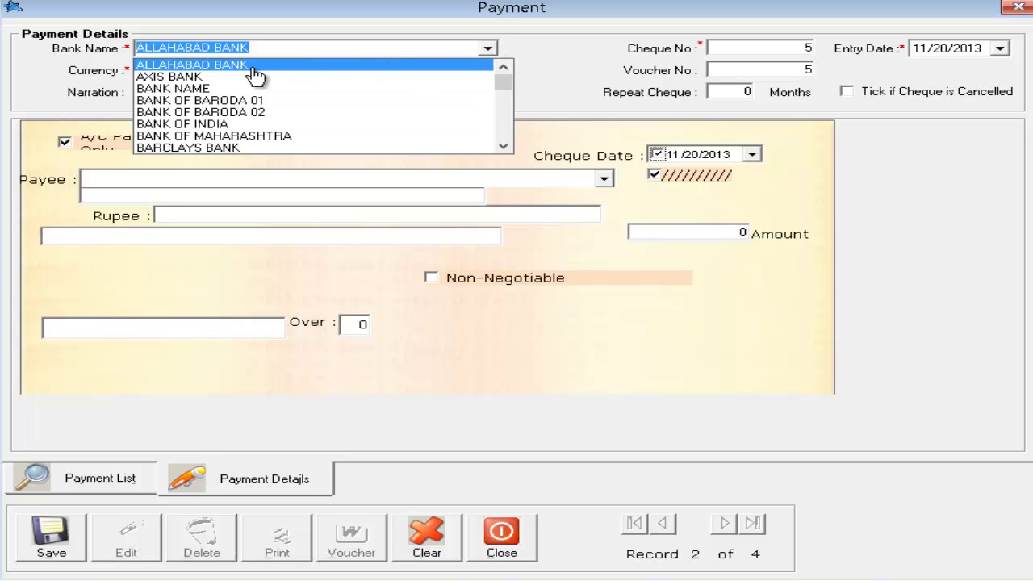
click(208, 78)
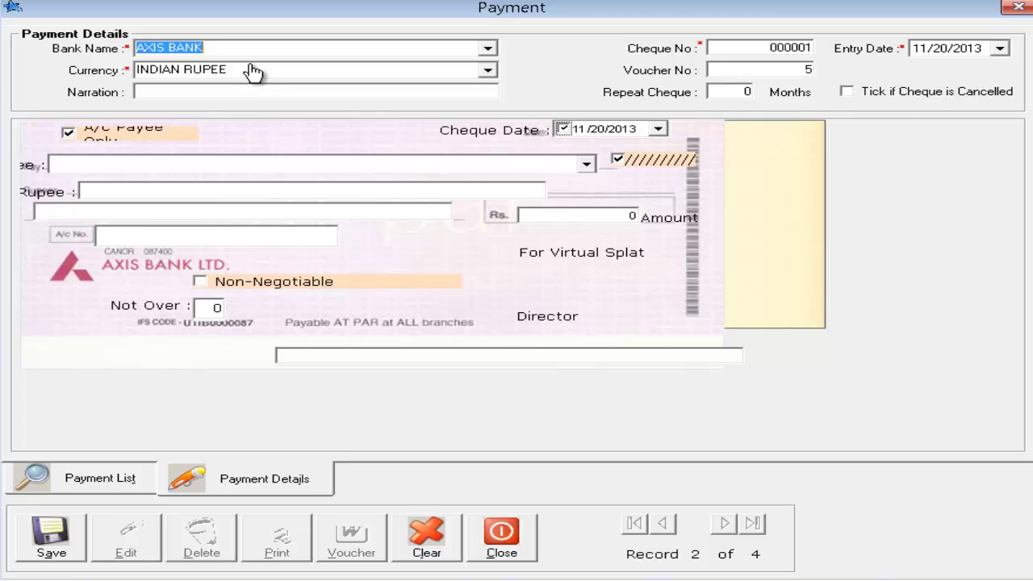
key(Tab)
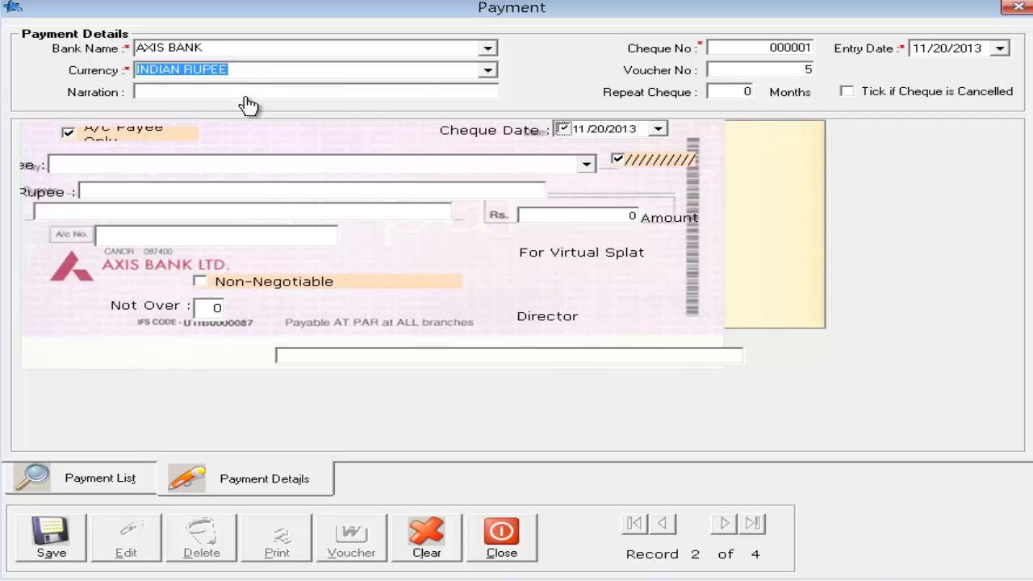
key(Tab)
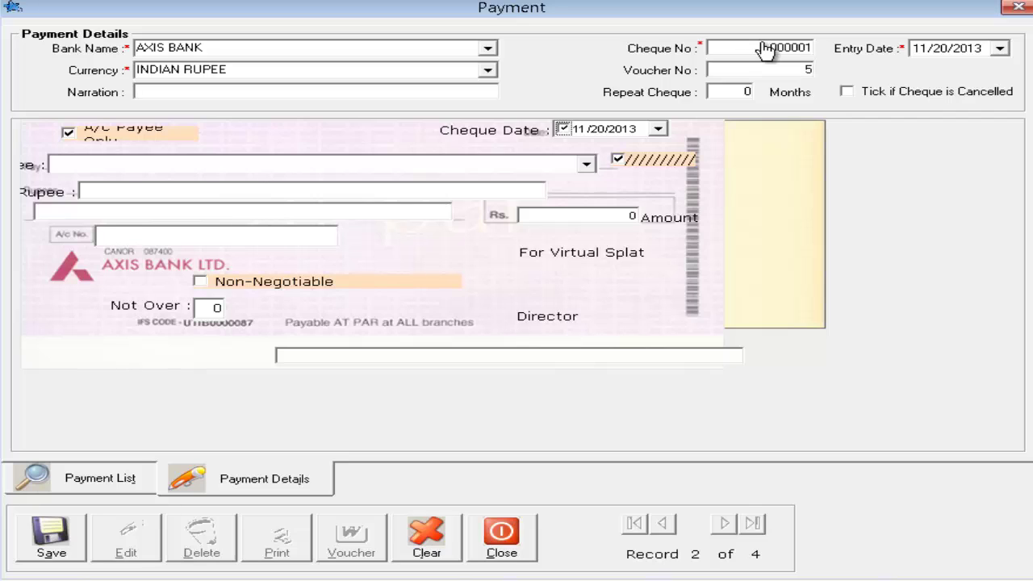
Replace the cheque number with 12432.
drag(765, 50, 817, 49)
text(12432)
click(564, 129)
click(799, 71)
Try 12 repeat months, then clear it and leave A/C Payee Only ticked.
click(741, 95)
text(12)
double_click(743, 94)
click(69, 133)
click(69, 133)
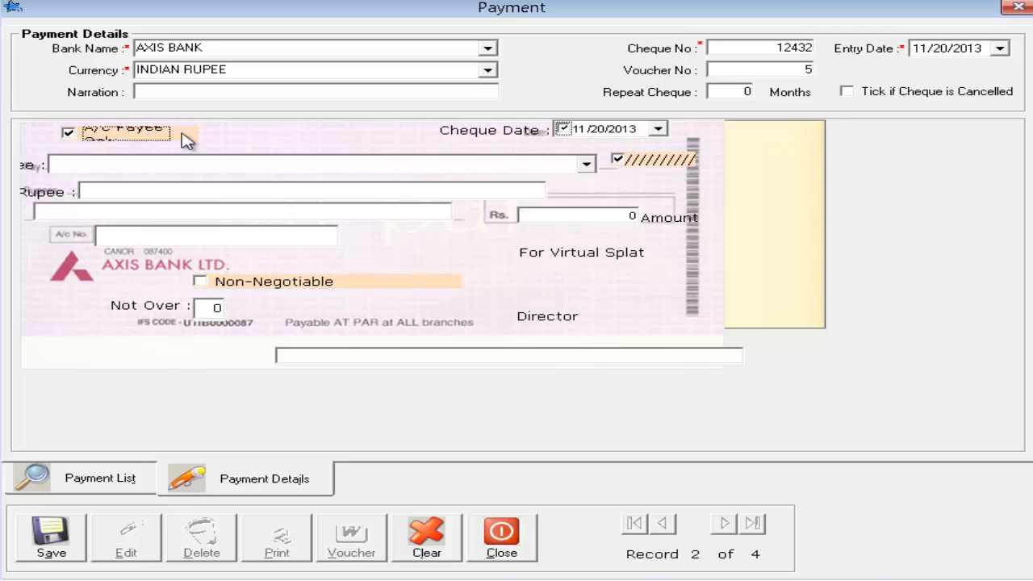
Set the cheque date to 11/22/2013 and enable it.
click(66, 134)
click(658, 130)
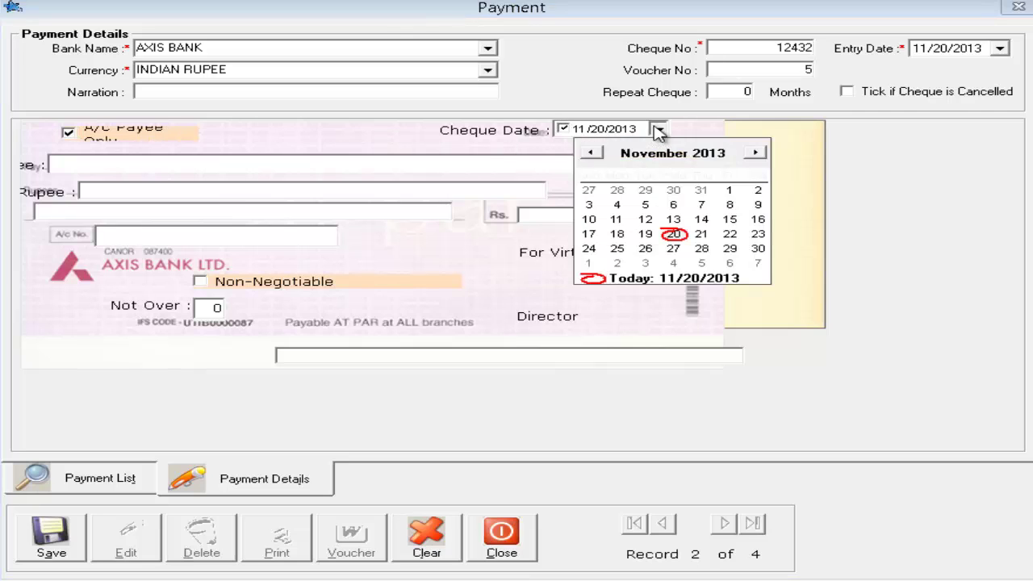
click(729, 234)
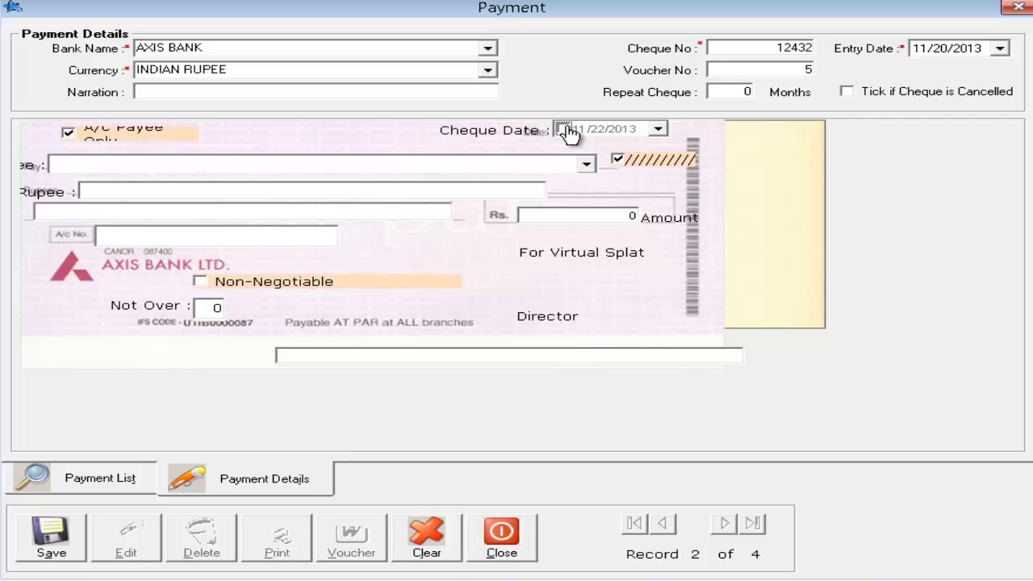
click(563, 129)
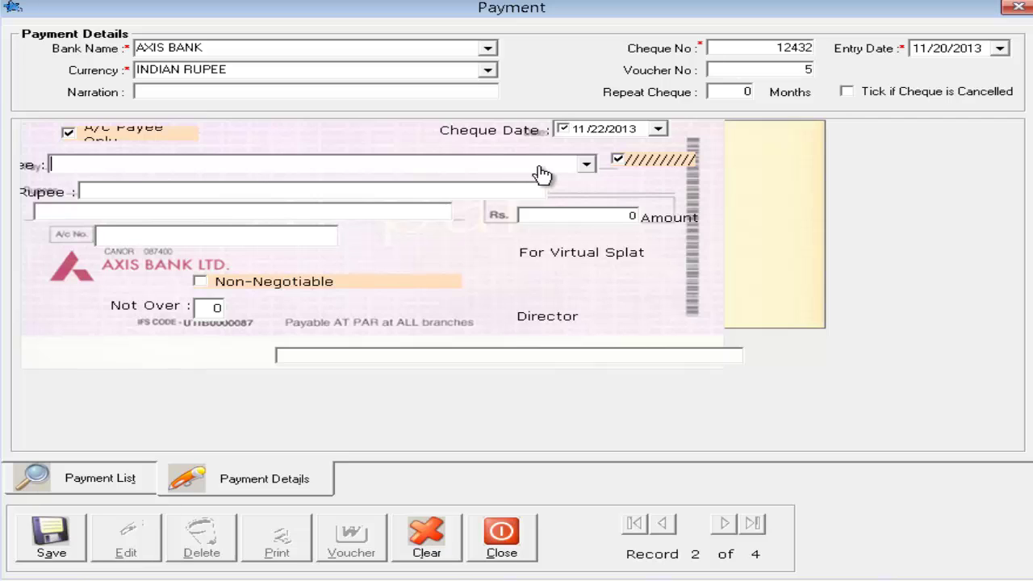
Enter Softcreek India as the payee on the Axis Bank cheque.
click(587, 164)
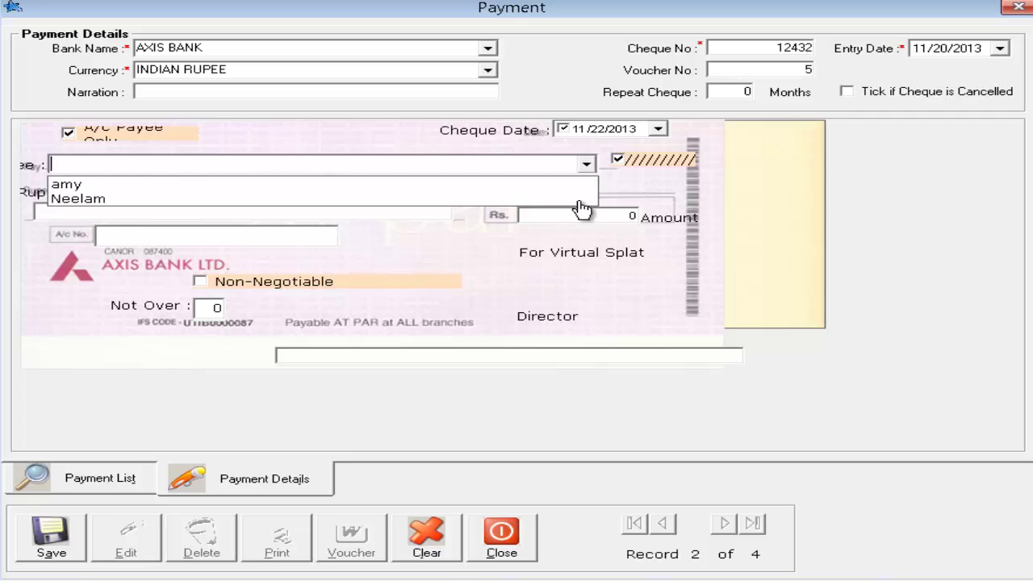
click(422, 166)
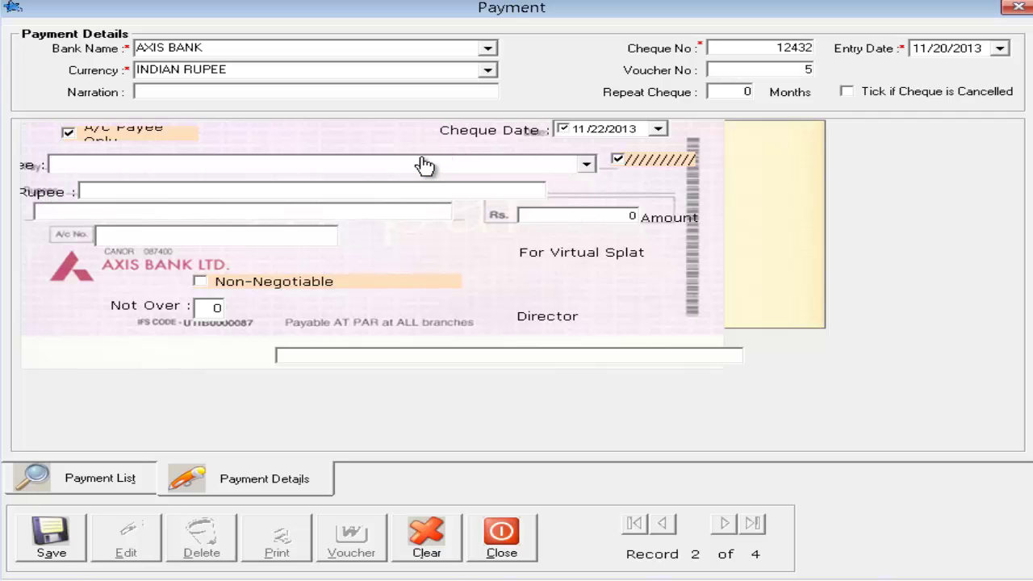
text(H)
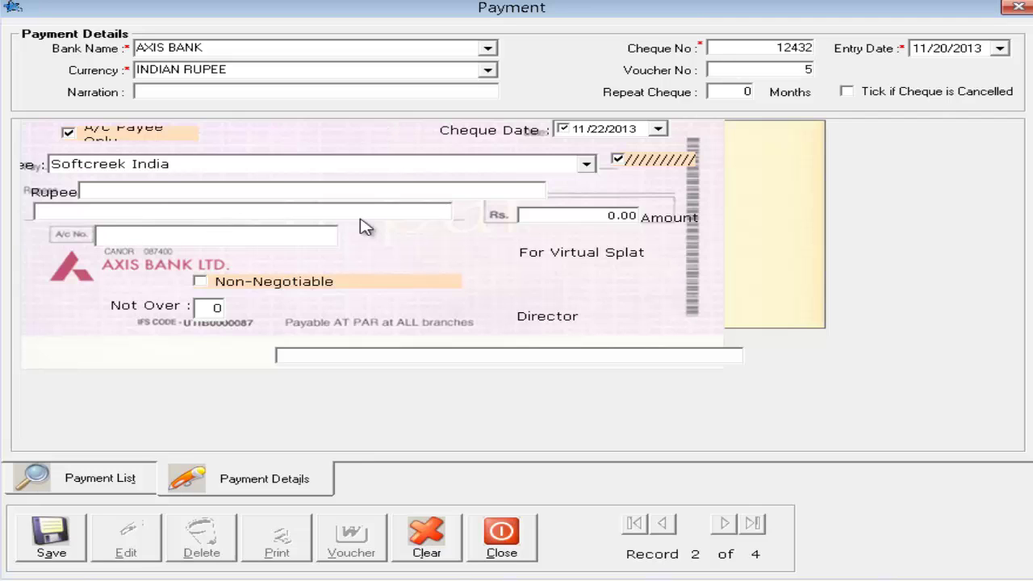
Enter 30423 as the amount, then toggle Non-Negotiable on and off again.
click(605, 218)
text(3)
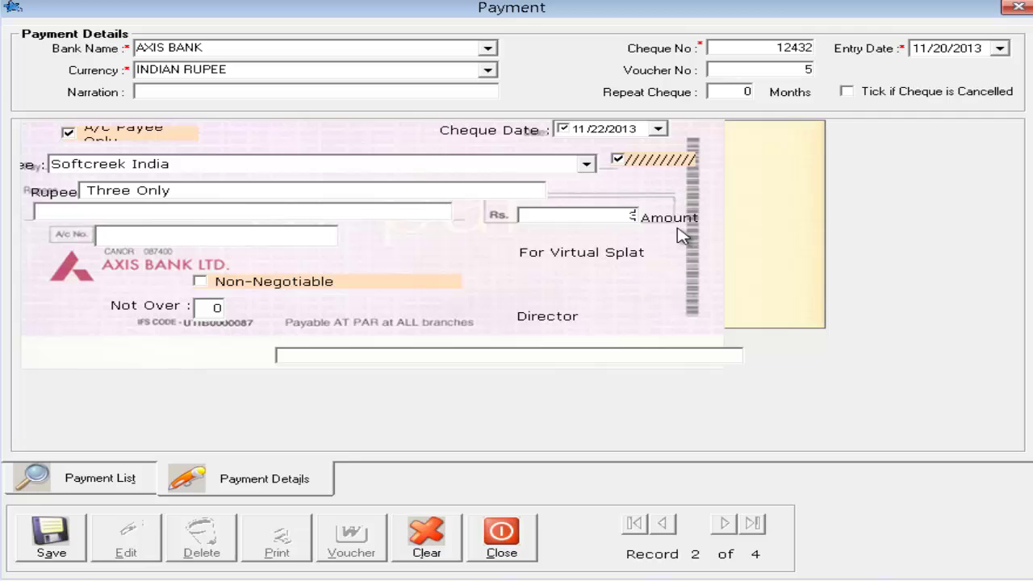
text(04)
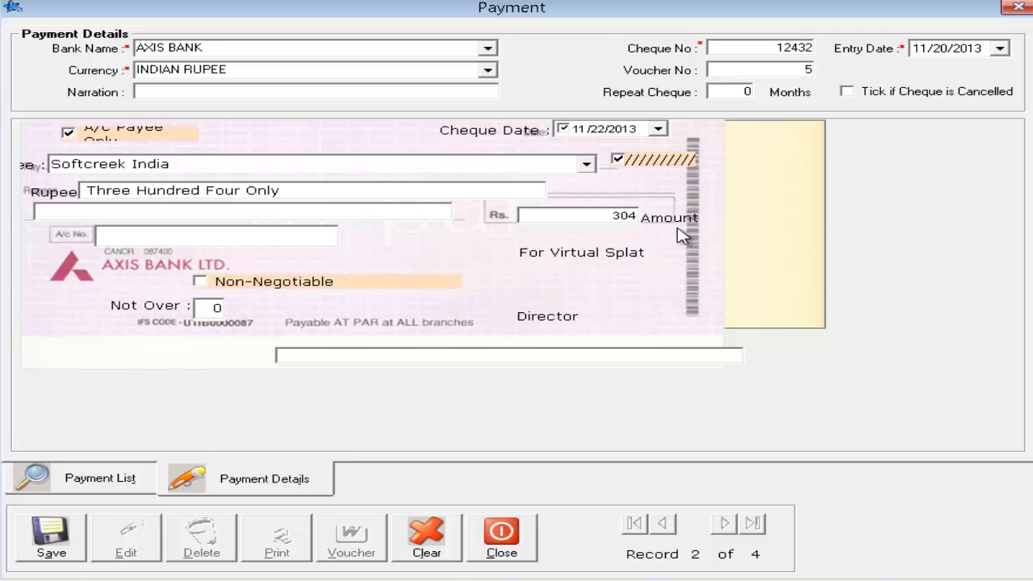
text(23.)
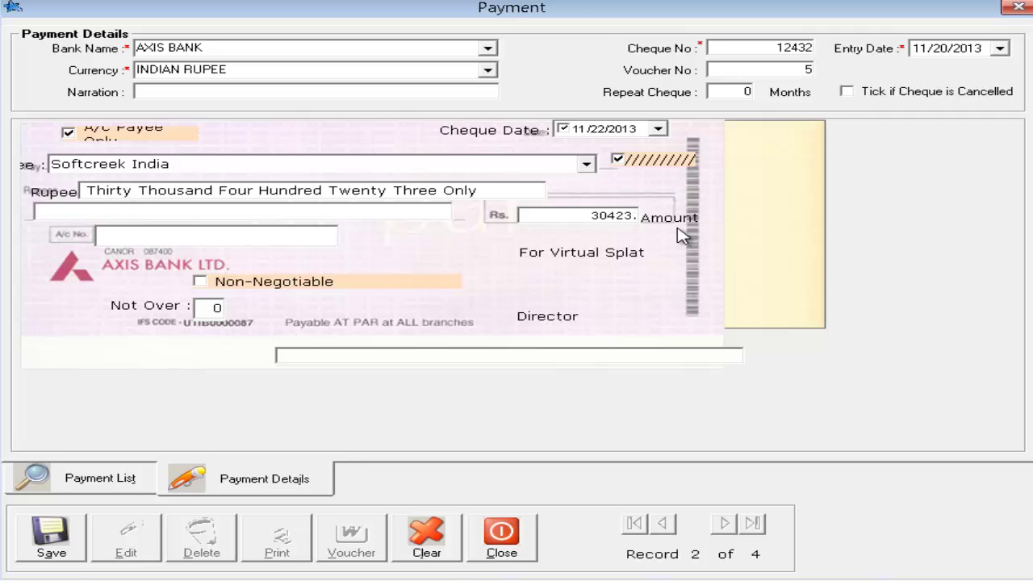
text(65)
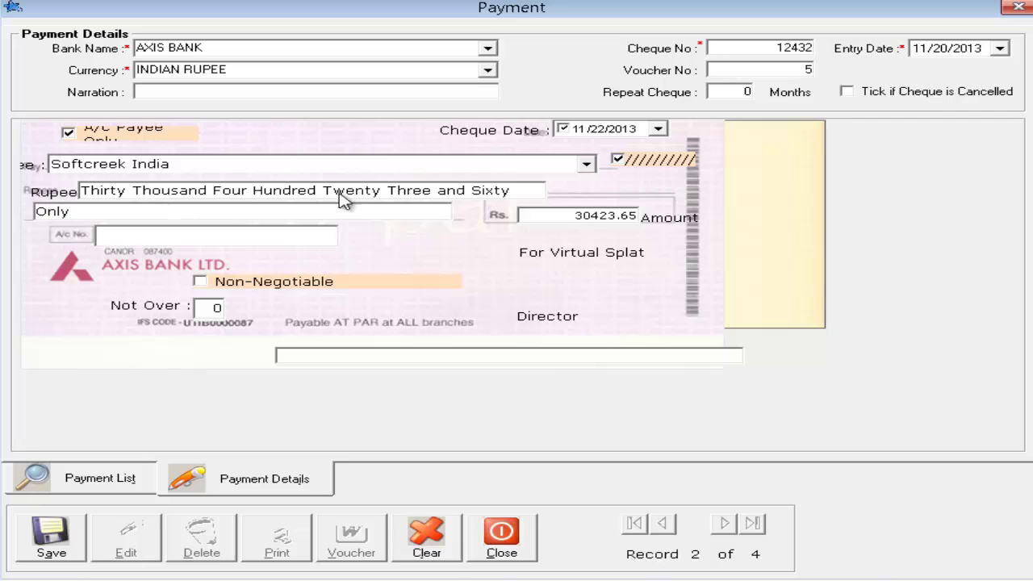
key(BackSpace)
key(BackSpace)
key(BackSpace)
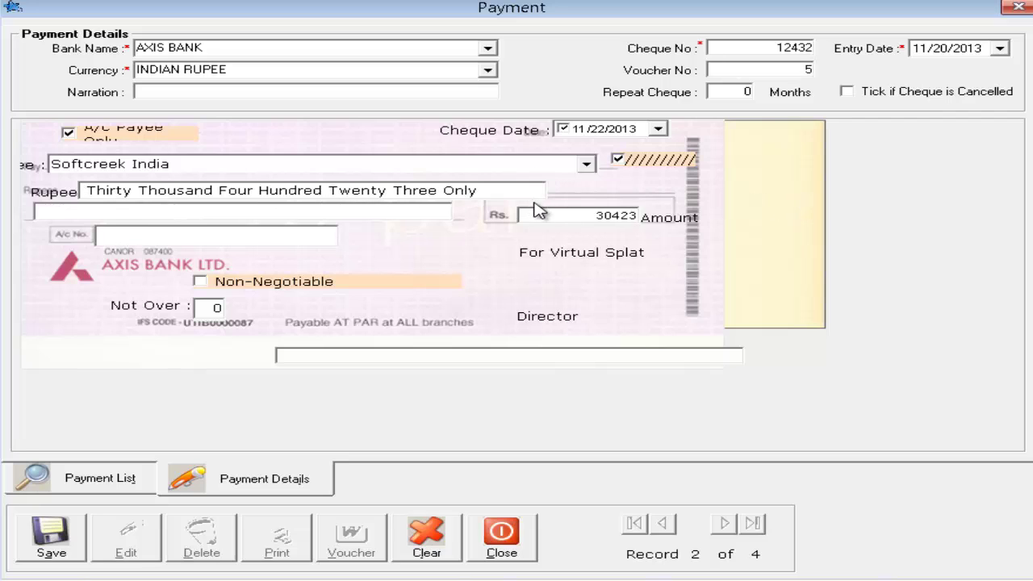
drag(540, 217, 656, 219)
click(200, 282)
click(200, 282)
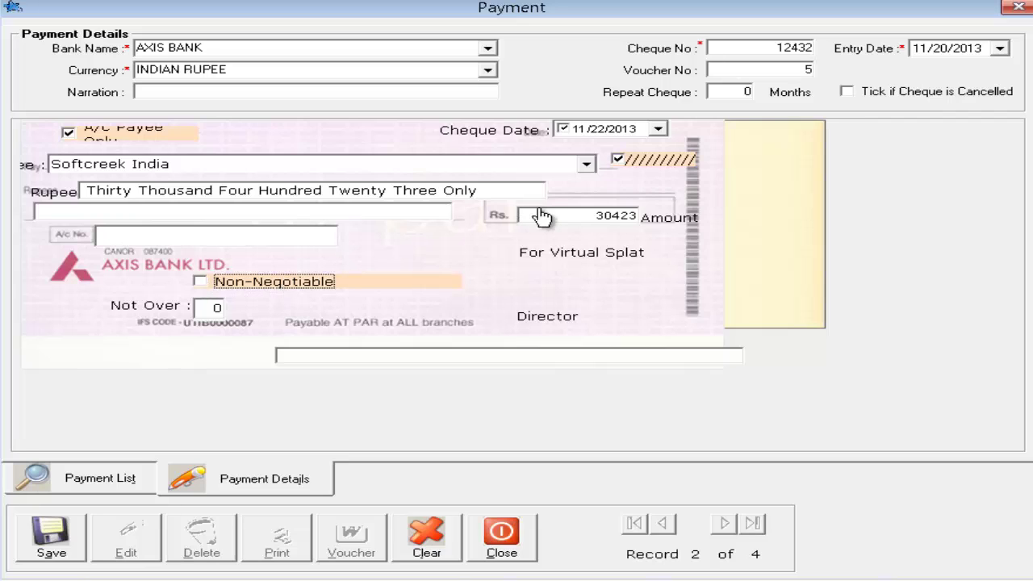
click(219, 313)
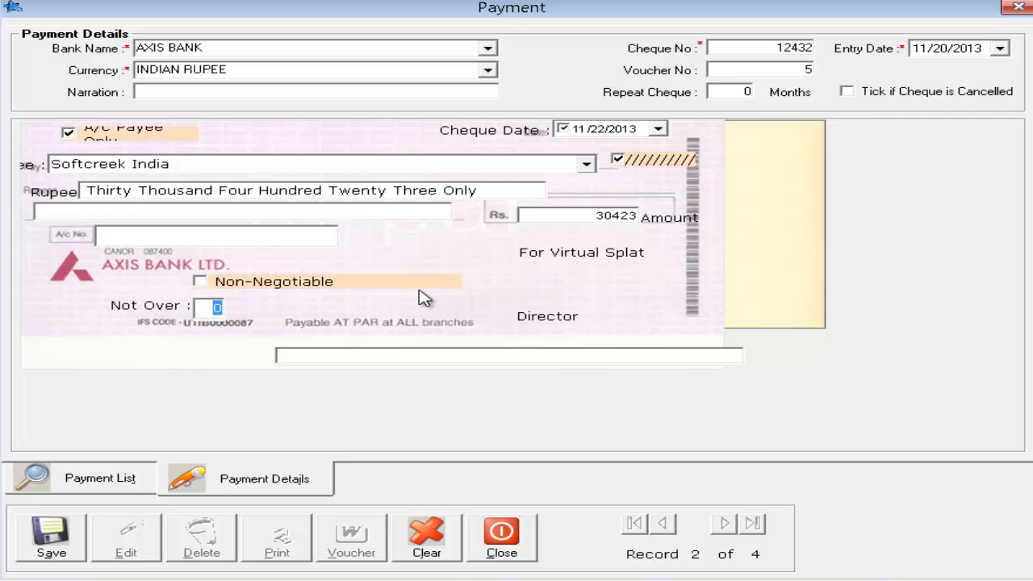
Clear the amount, try and erase a 30000 Not Over limit, then enter 30450.
click(607, 220)
key(Delete)
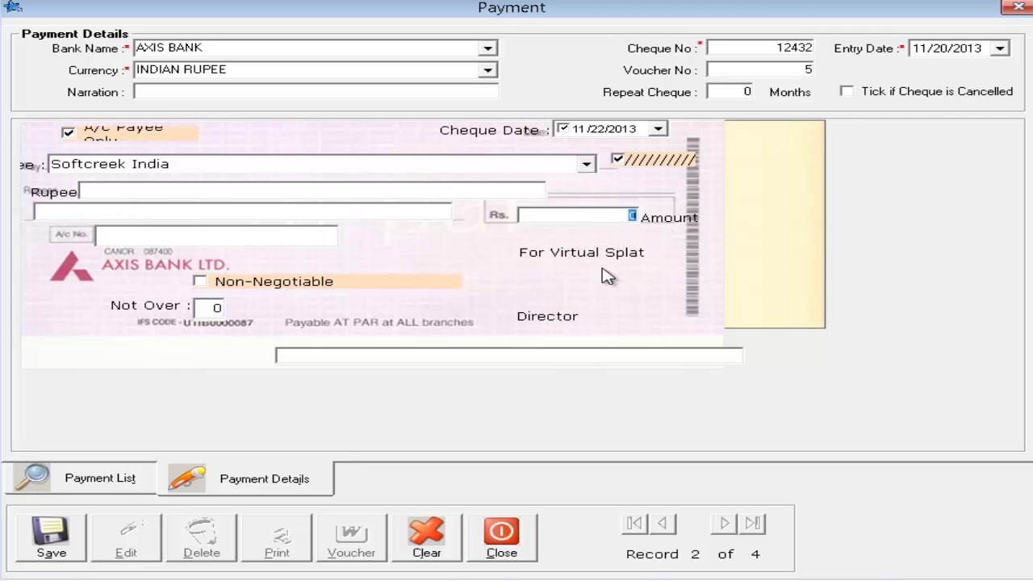
click(204, 309)
text(30000)
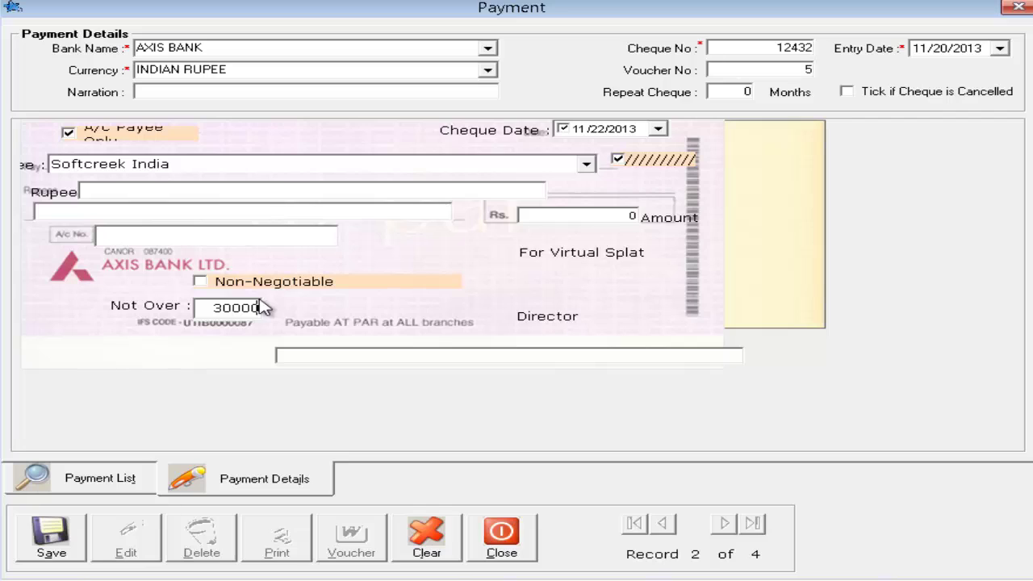
key(BackSpace)
key(BackSpace)
key(BackSpace)
key(BackSpace)
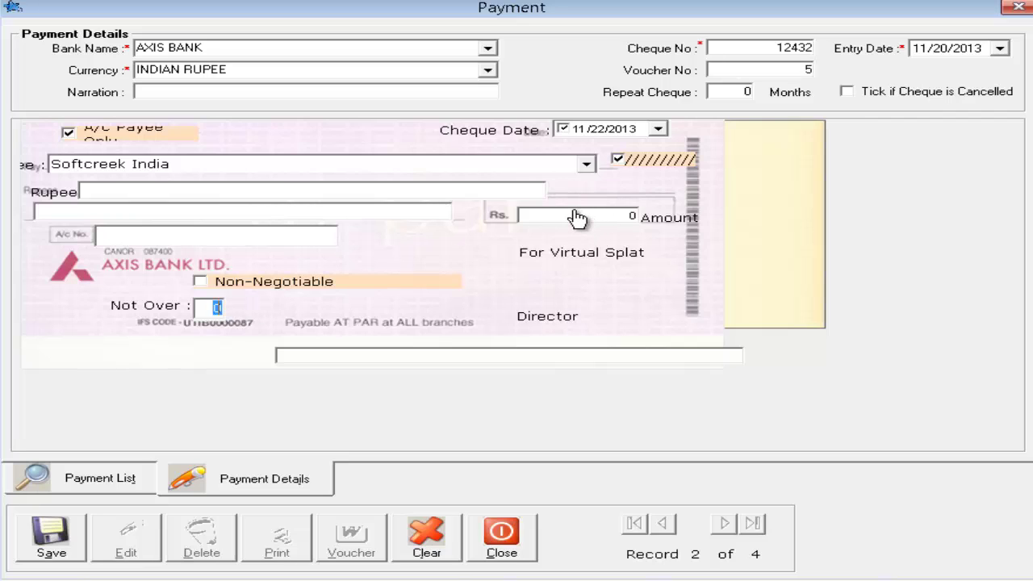
key(shift+End)
text(305)
key(BackSpace)
text(450)
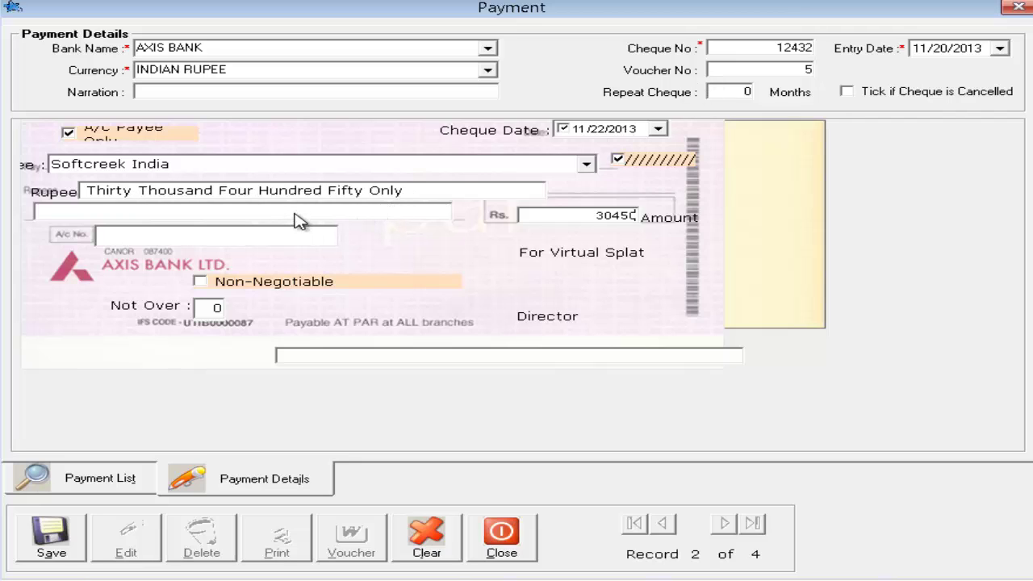
Save the Softcreek India cheque, filter the list to 11/22/2013, and generate voucher 5.
click(50, 543)
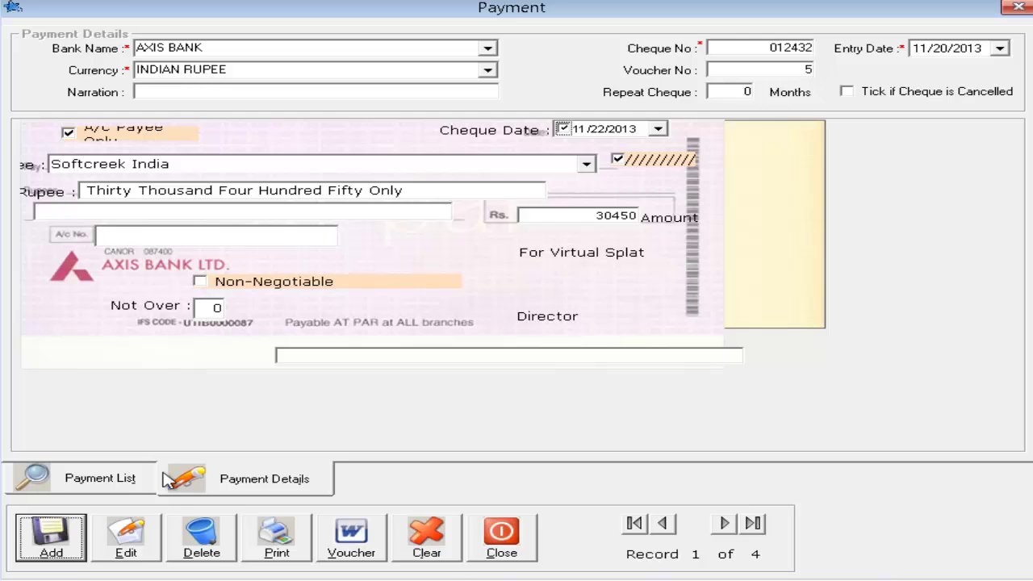
click(109, 486)
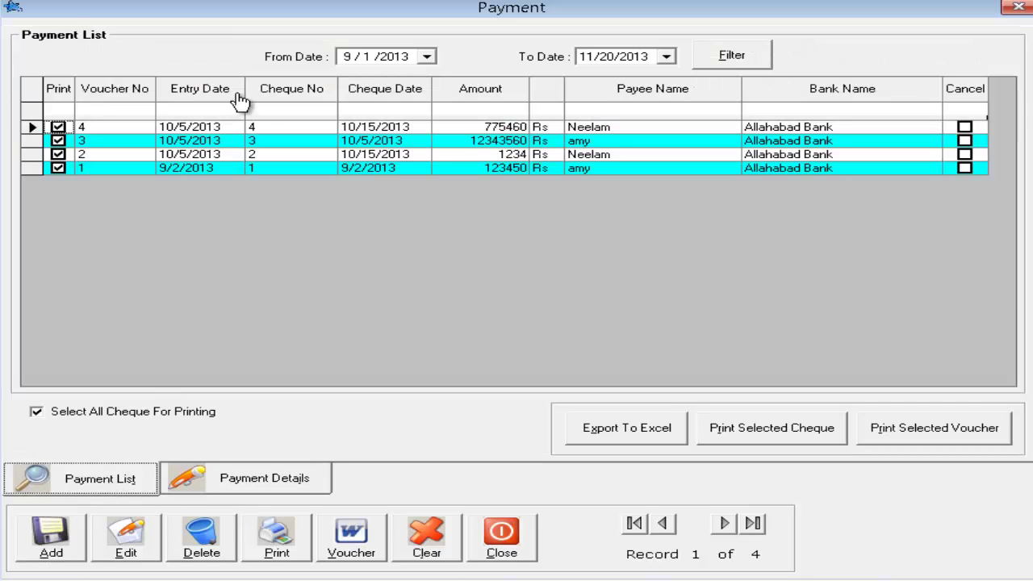
click(709, 58)
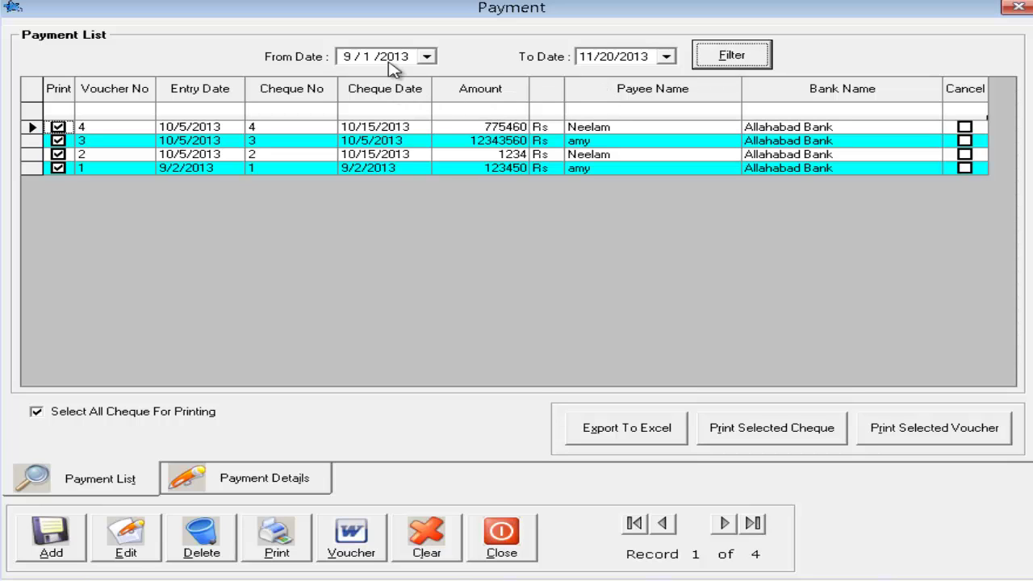
click(667, 58)
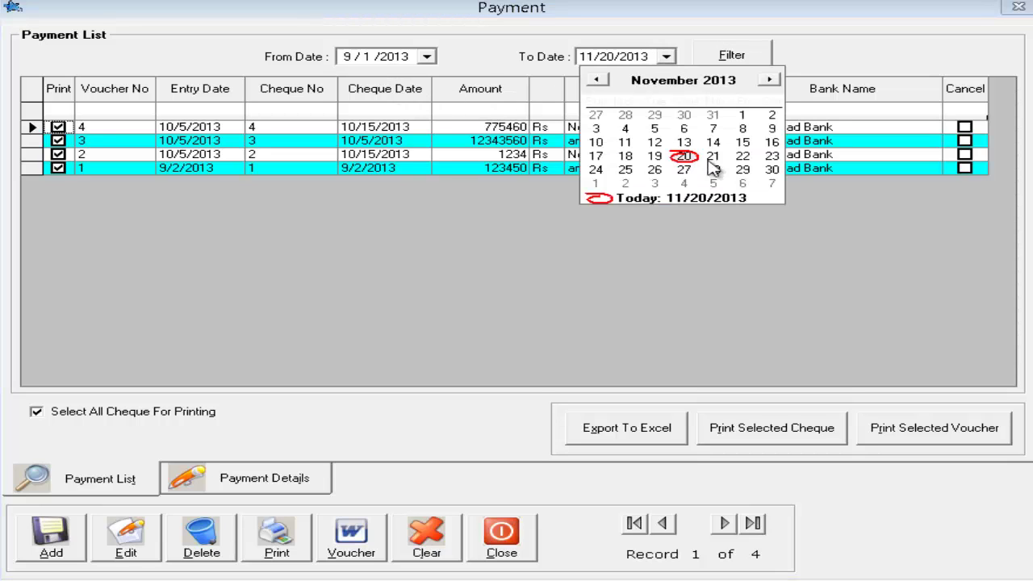
click(742, 149)
click(742, 55)
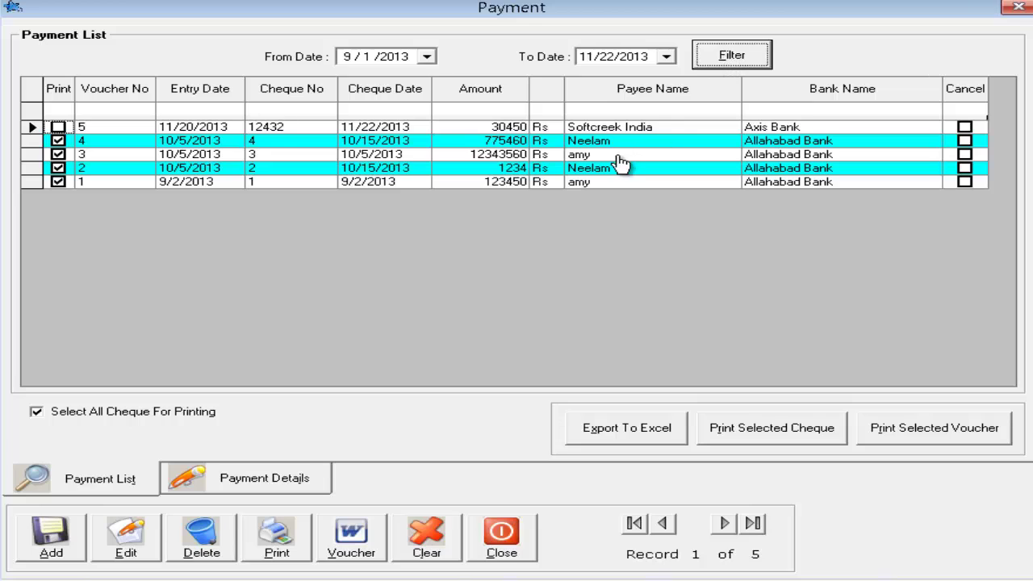
click(560, 127)
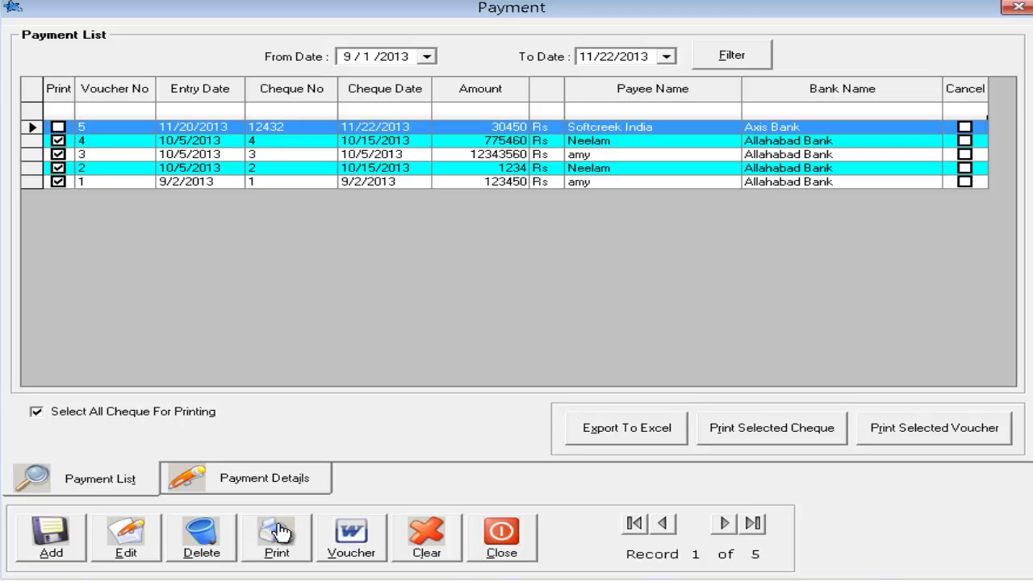
click(355, 549)
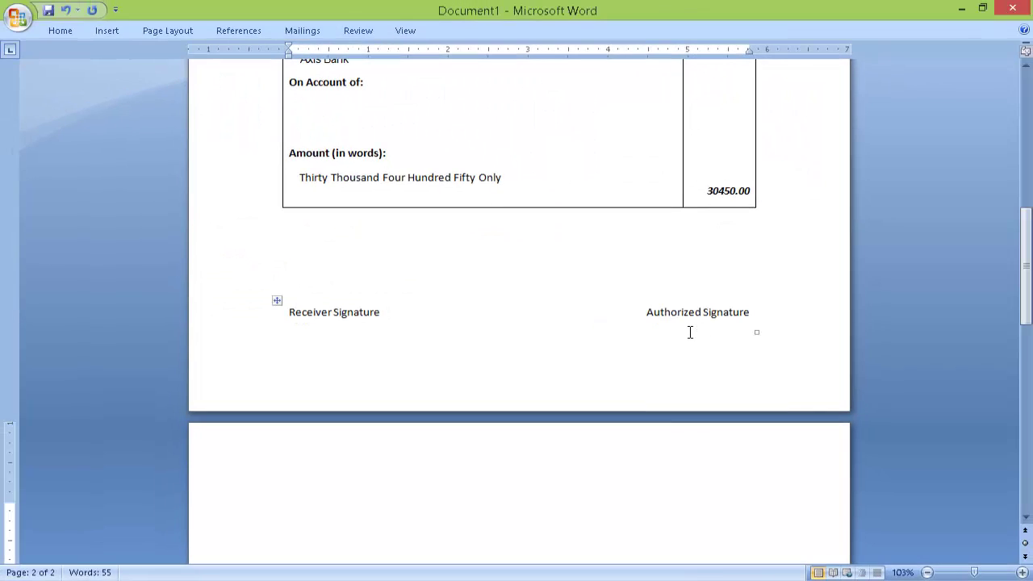
Scroll through the Word voucher for cheque 12432, then close it without saving.
scroll(689, 332, up, 4)
scroll(686, 334, up, 7)
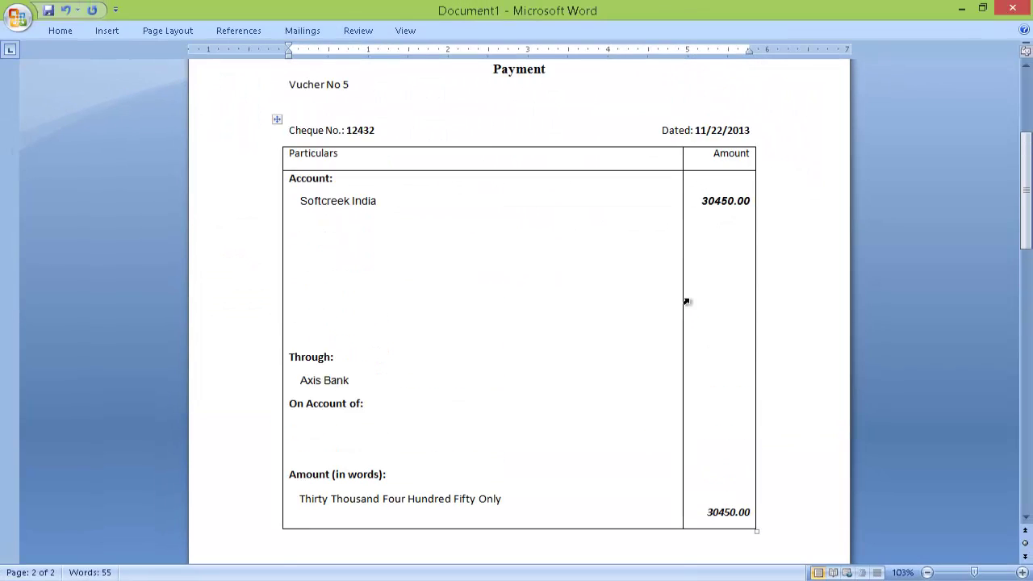
scroll(435, 217, up, 2)
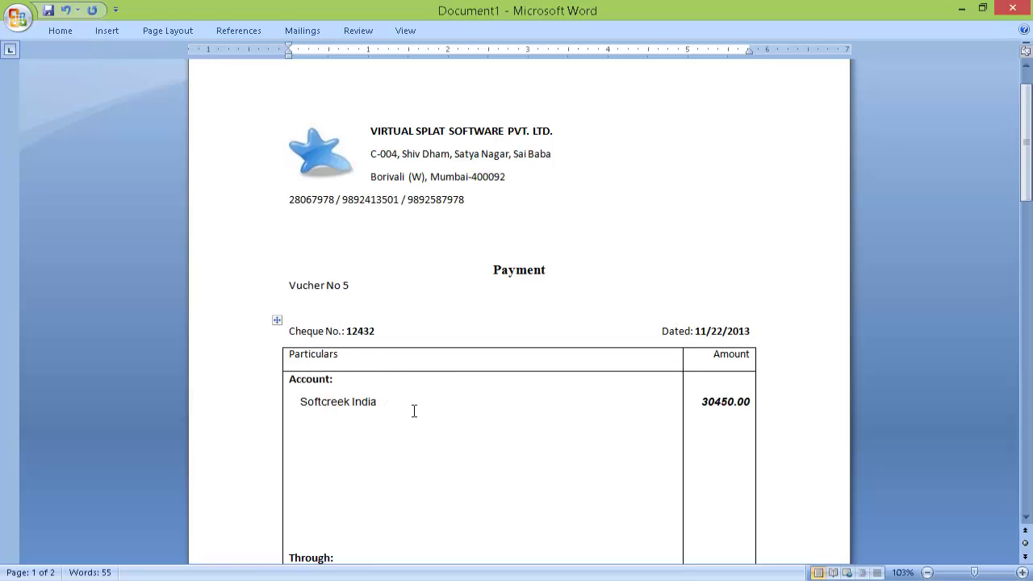
scroll(414, 411, down, 1)
scroll(643, 357, down, 5)
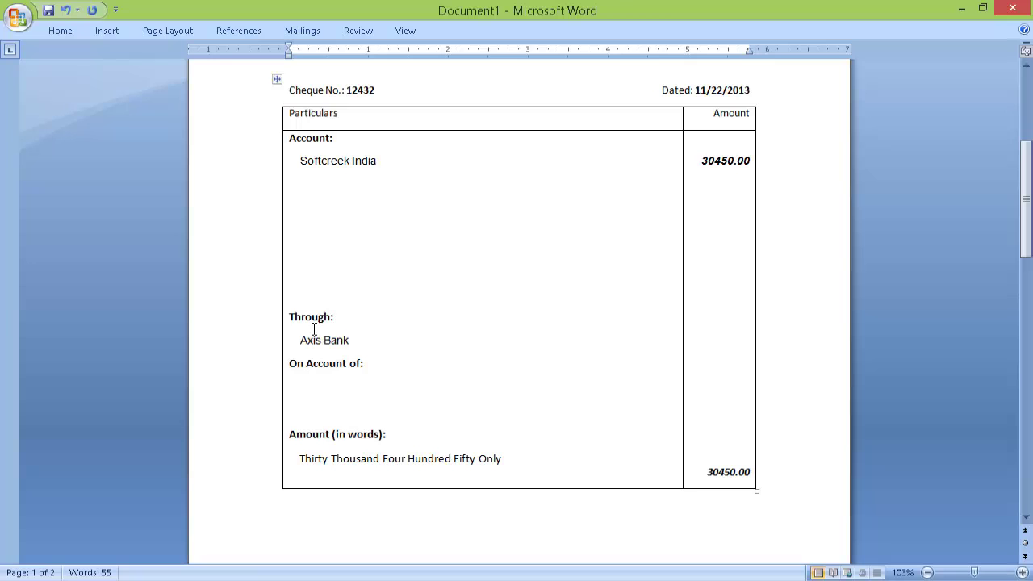
scroll(444, 364, down, 2)
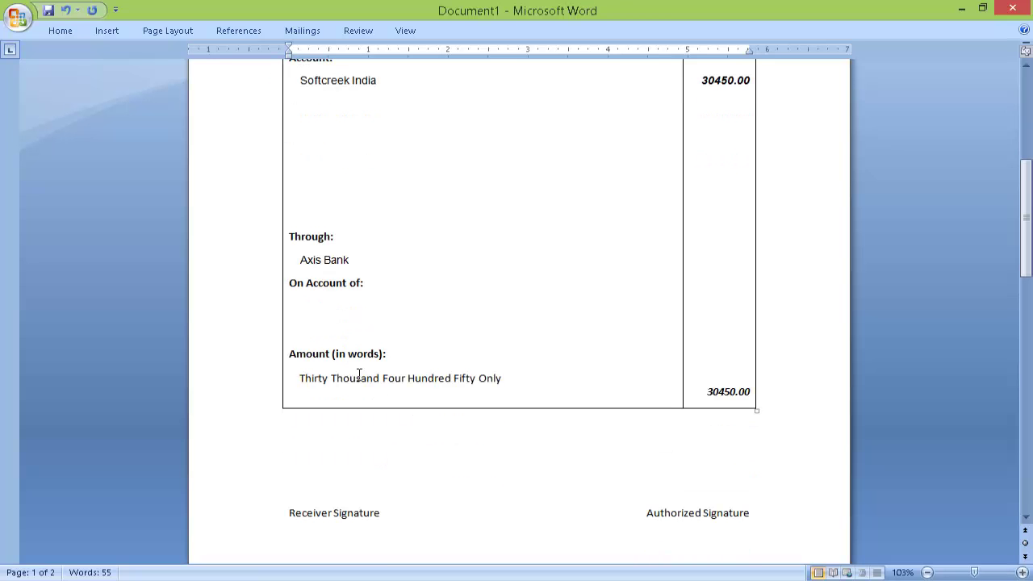
scroll(533, 377, down, 2)
scroll(553, 353, up, 11)
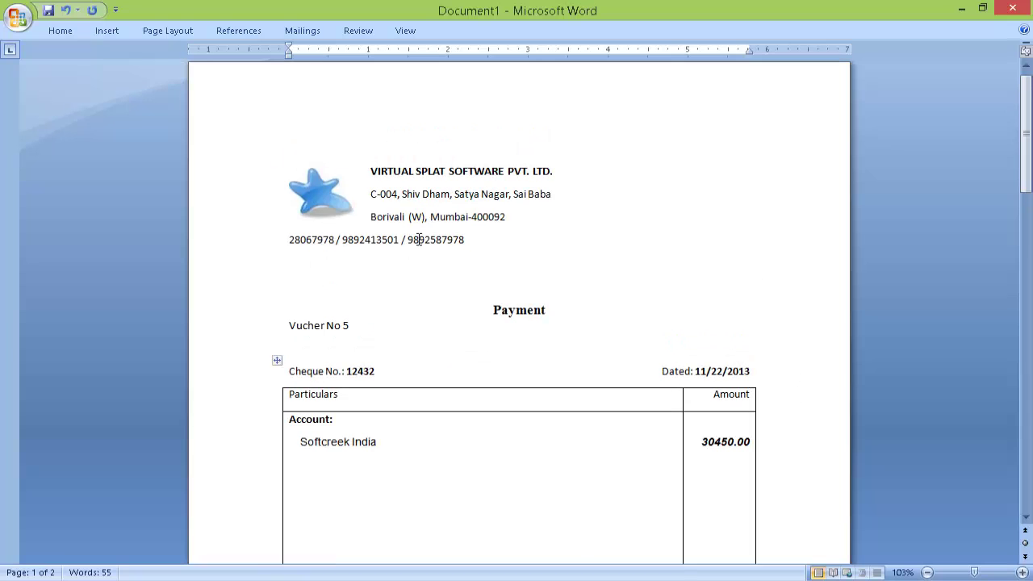
click(1012, 9)
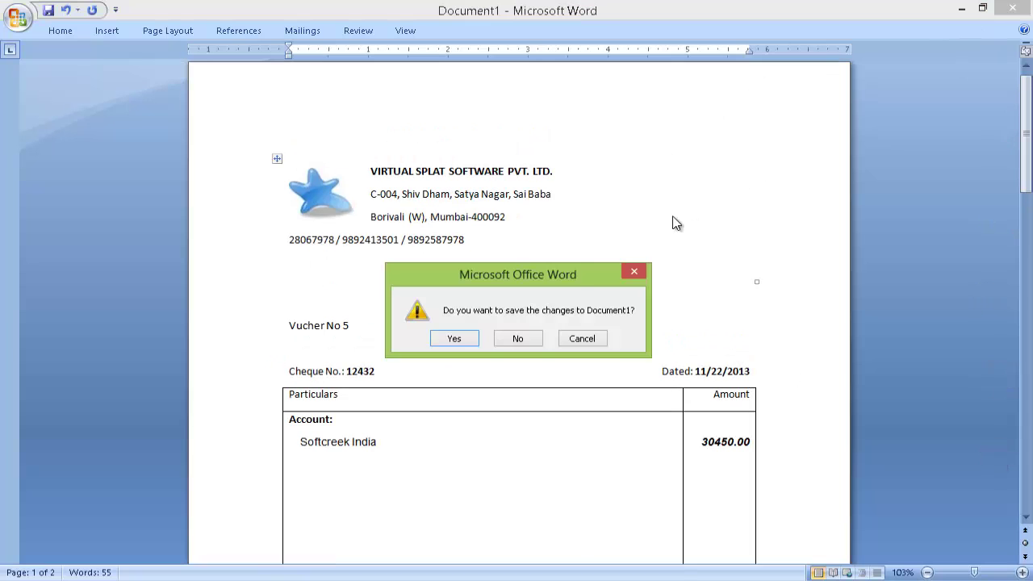
click(526, 341)
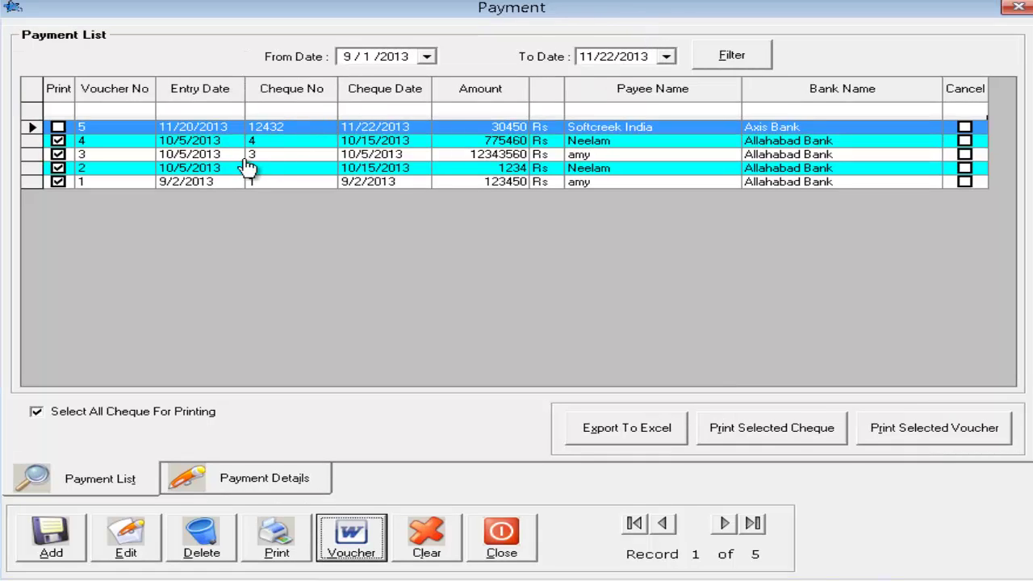
click(295, 142)
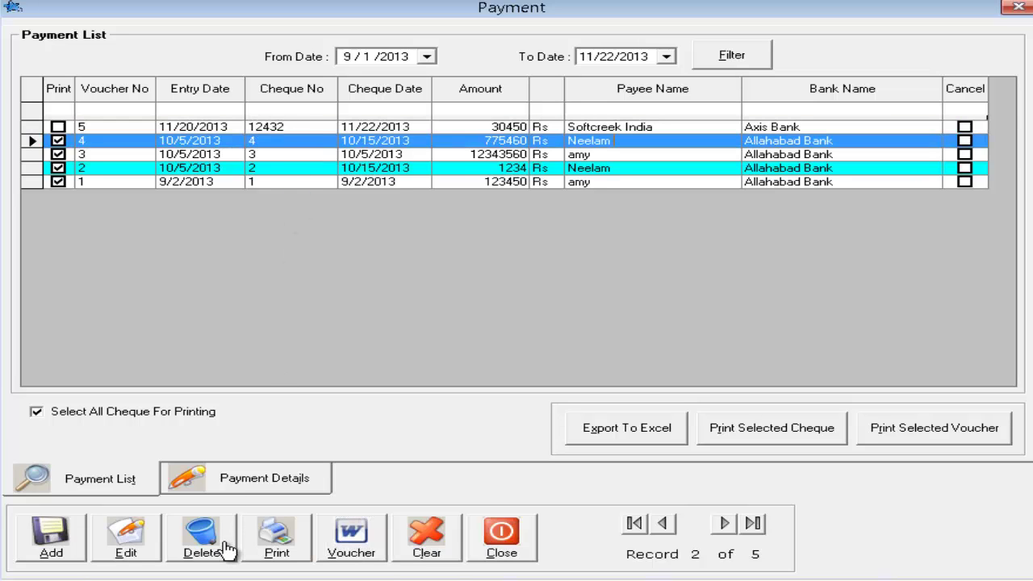
click(202, 536)
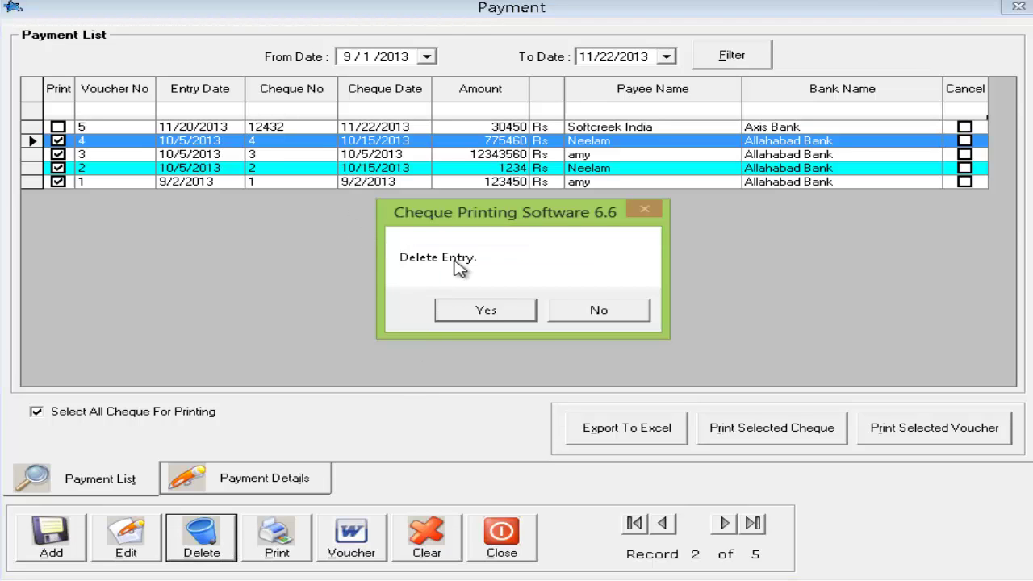
click(604, 312)
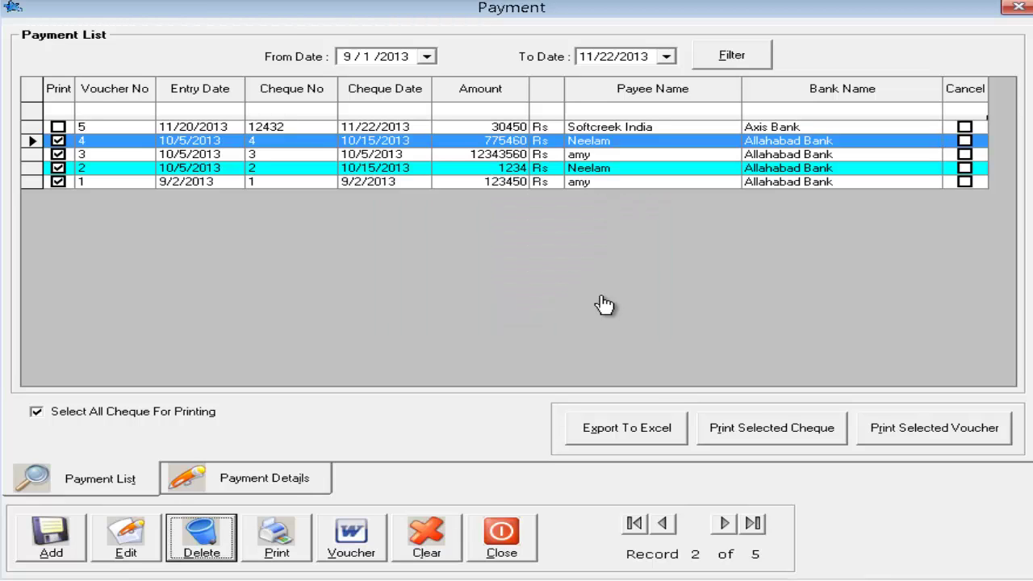
click(301, 170)
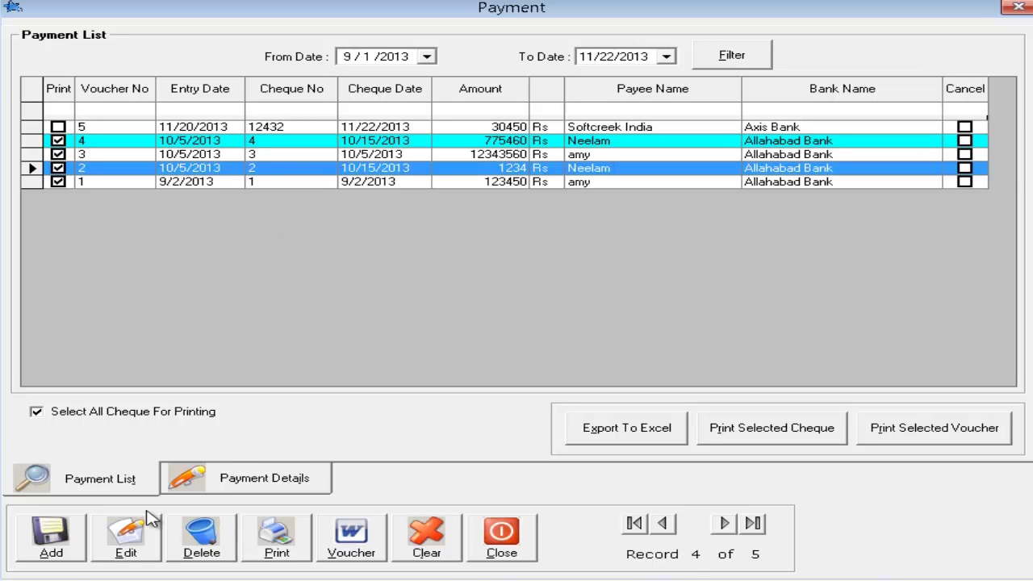
Flag voucher 2's 1234 Rs cheque as cancelled, save it, and confirm it in the Payment List.
click(142, 540)
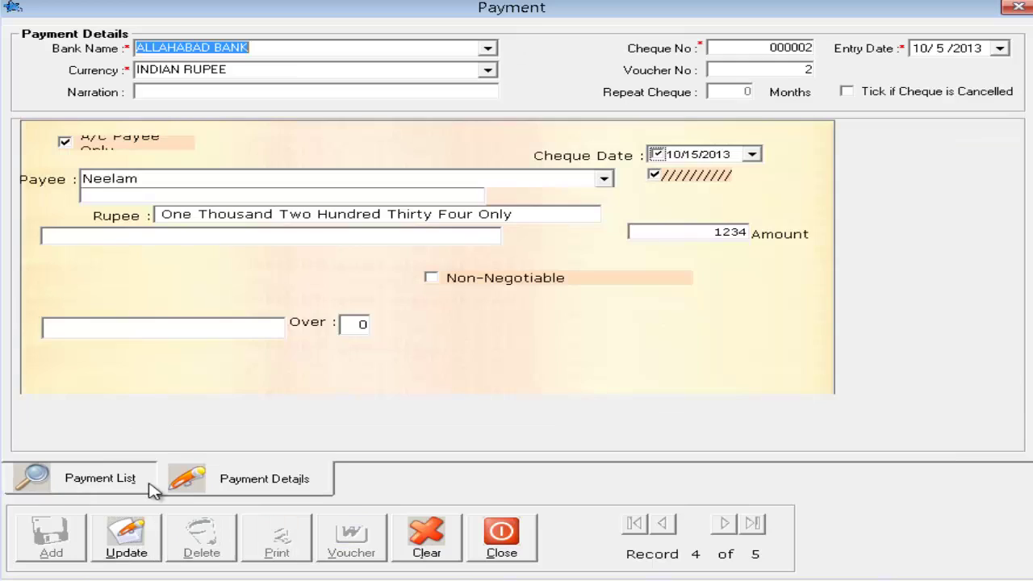
click(847, 92)
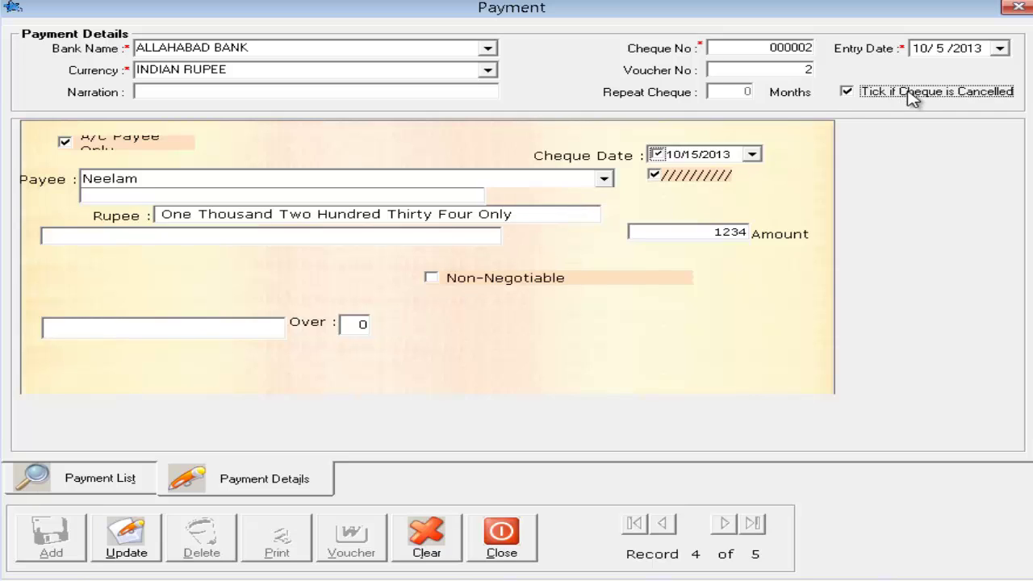
click(121, 547)
click(117, 481)
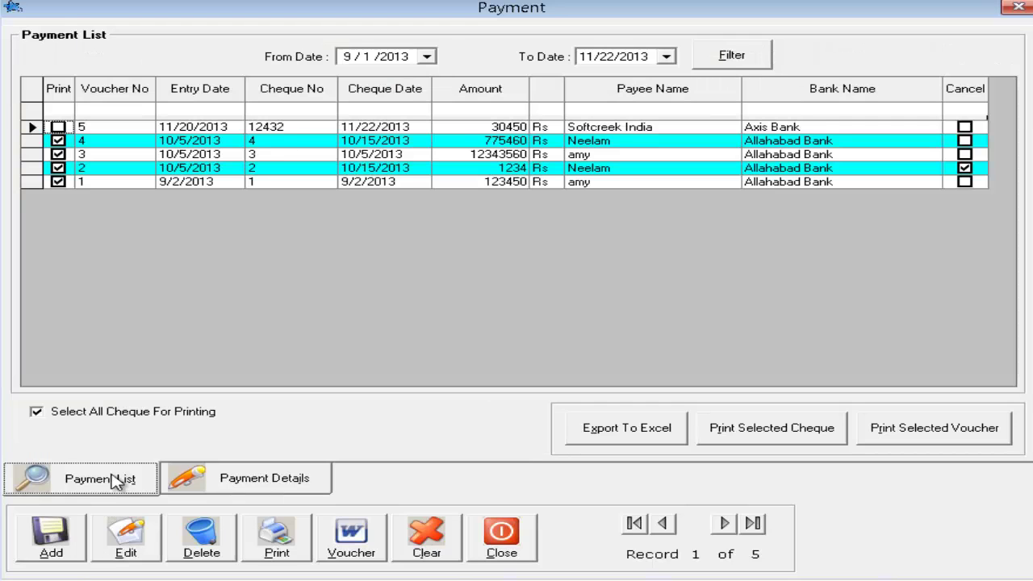